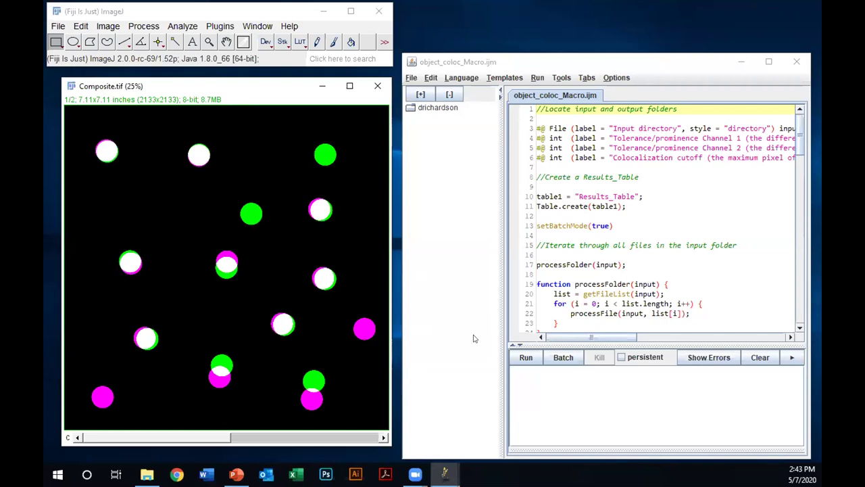
# Run the object_coloc_Macro.ijm macro and choose the Desktop\input\simulated data folder as its input directory
pyautogui.click(525, 358)
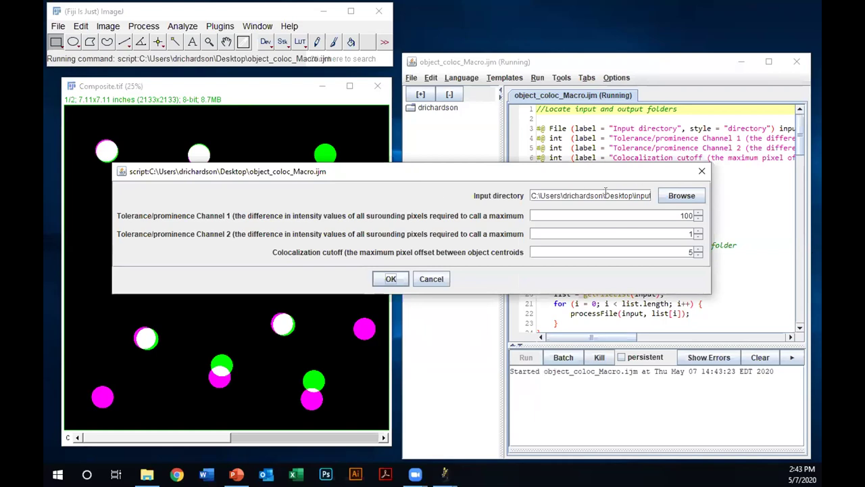
pyautogui.click(689, 197)
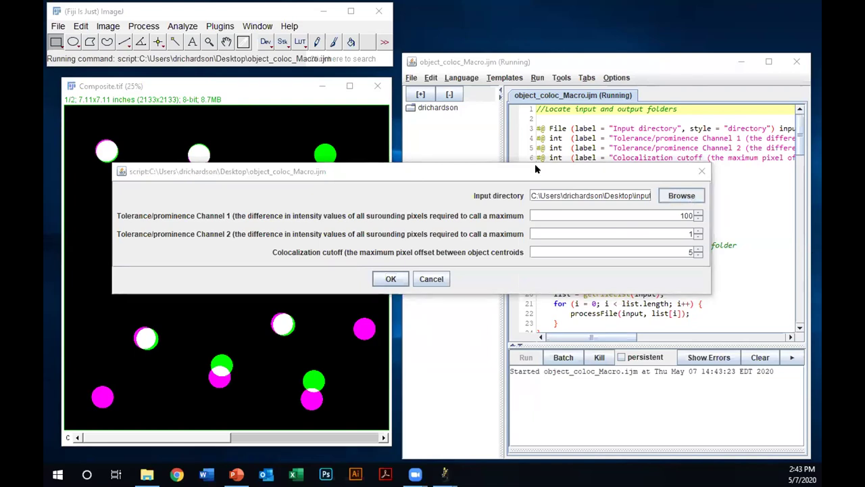
pyautogui.doubleClick(350, 185)
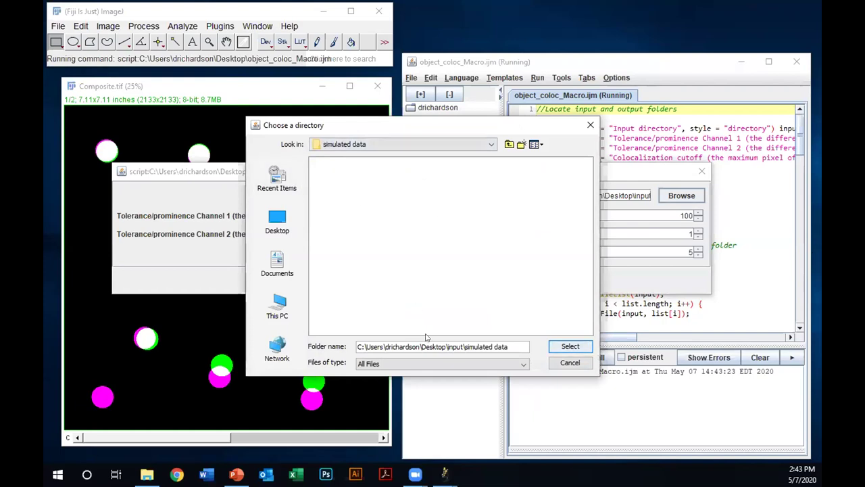
pyautogui.click(567, 347)
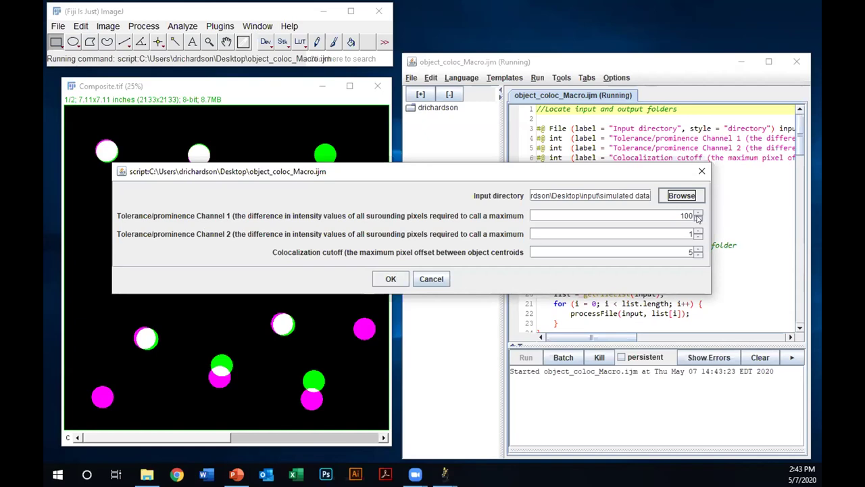
# Set the tolerance of channels 1 and 2 to 10 and the colocalization cutoff to 10, and start processing
pyautogui.doubleClick(675, 212)
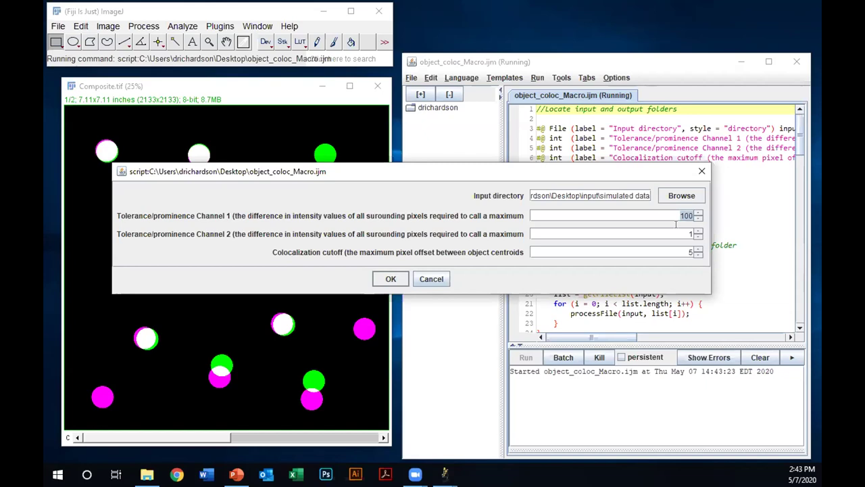
pyautogui.write('10')
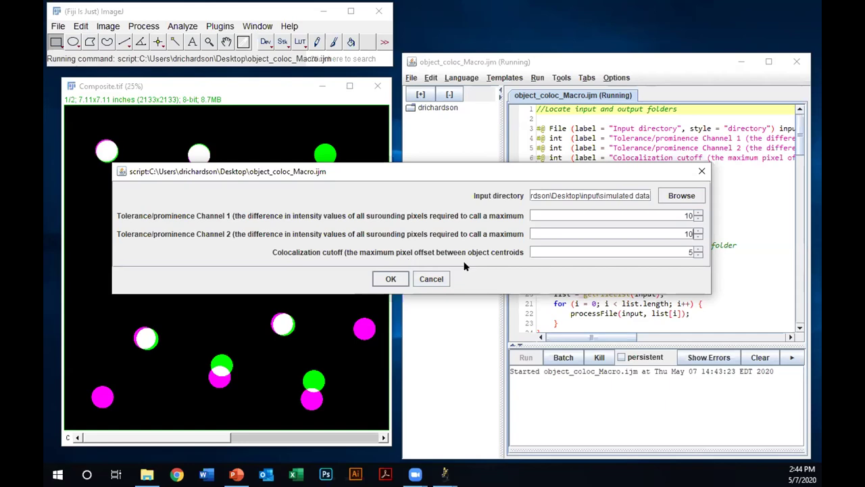
pyautogui.doubleClick(667, 247)
pyautogui.write('10')
pyautogui.click(391, 279)
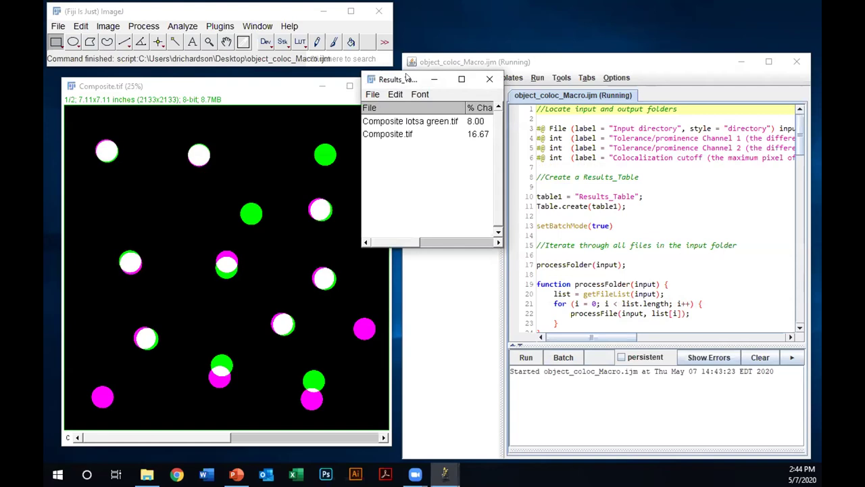
# Arrange the results table over the image and the log beside it, enlarging the table to show both colocalization columns
pyautogui.moveTo(407, 77); pyautogui.dragTo(119, 108)
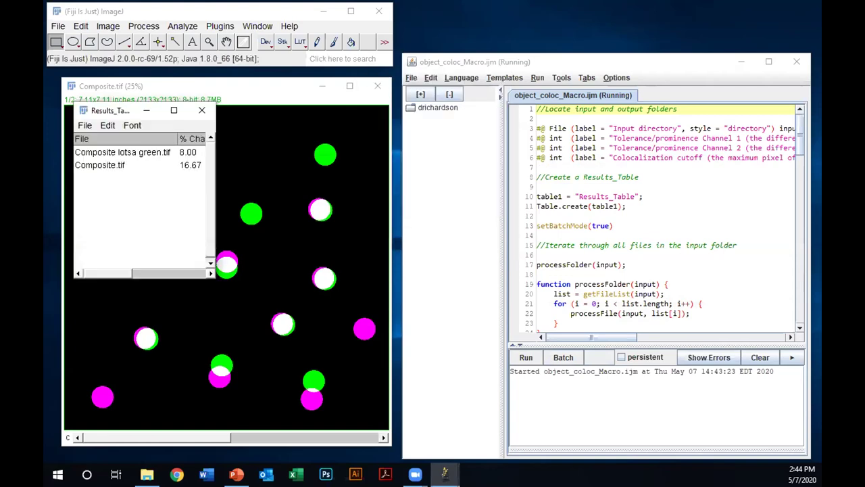
pyautogui.moveTo(403, 369); pyautogui.dragTo(384, 401)
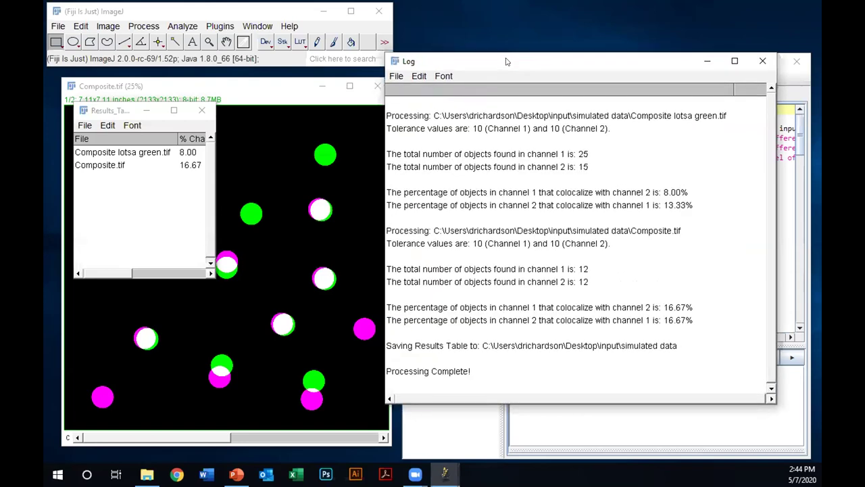
pyautogui.moveTo(507, 62); pyautogui.dragTo(533, 64)
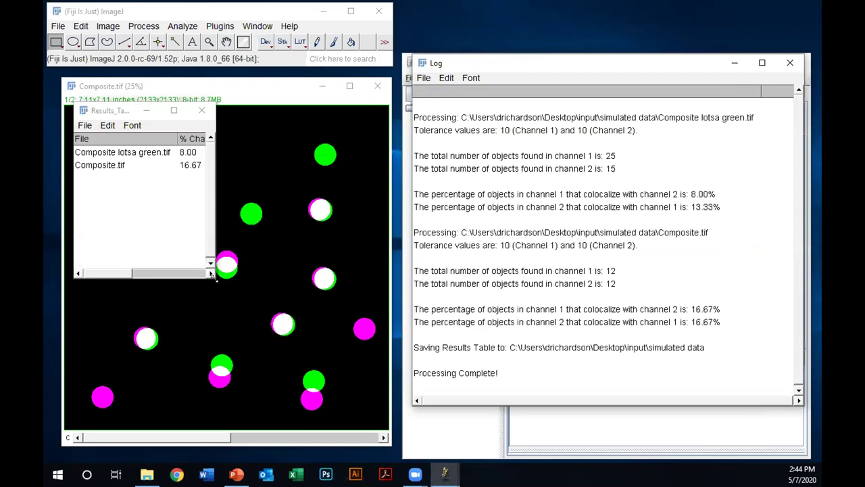
pyautogui.moveTo(213, 277); pyautogui.dragTo(386, 355)
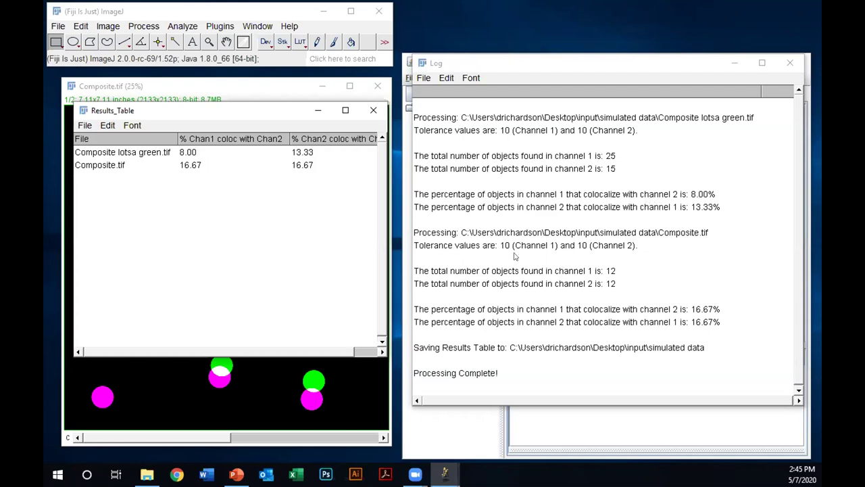
# Bring the Composite.tif image to the front, and close the log, the image and the results table
pyautogui.click(238, 94)
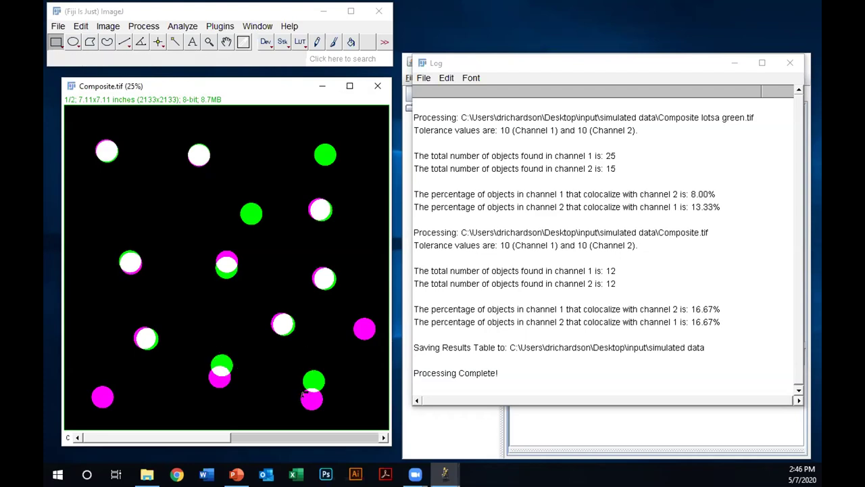
pyautogui.click(795, 62)
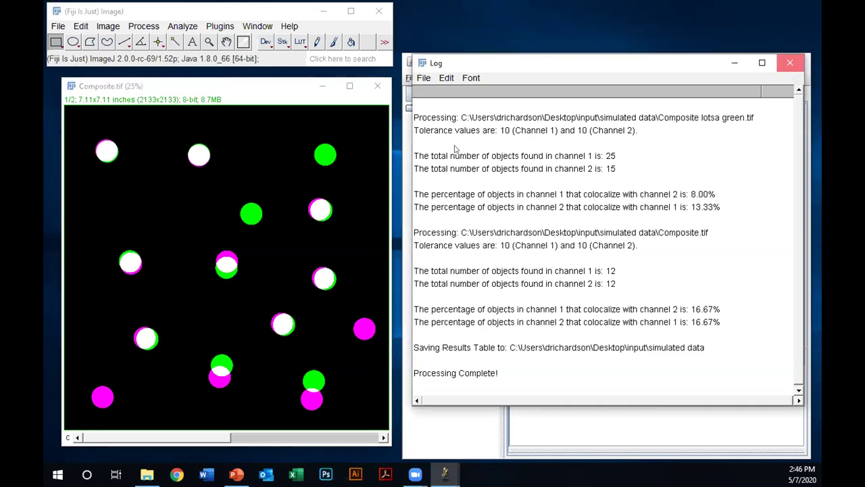
pyautogui.click(379, 86)
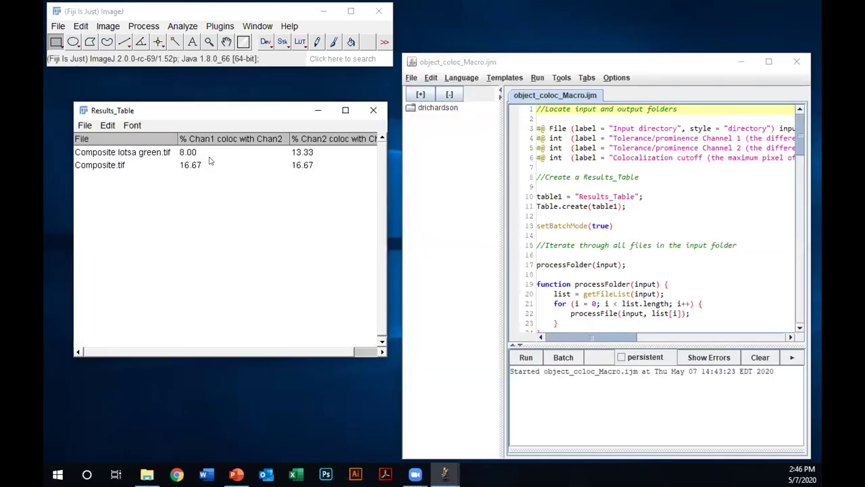
pyautogui.click(373, 109)
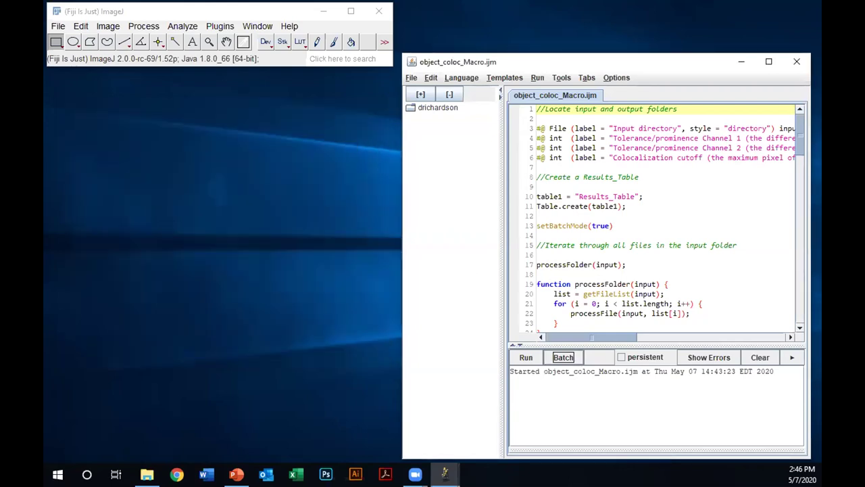
# Load the endocytosis.tif image from File Explorer into Fiji
pyautogui.click(146, 473)
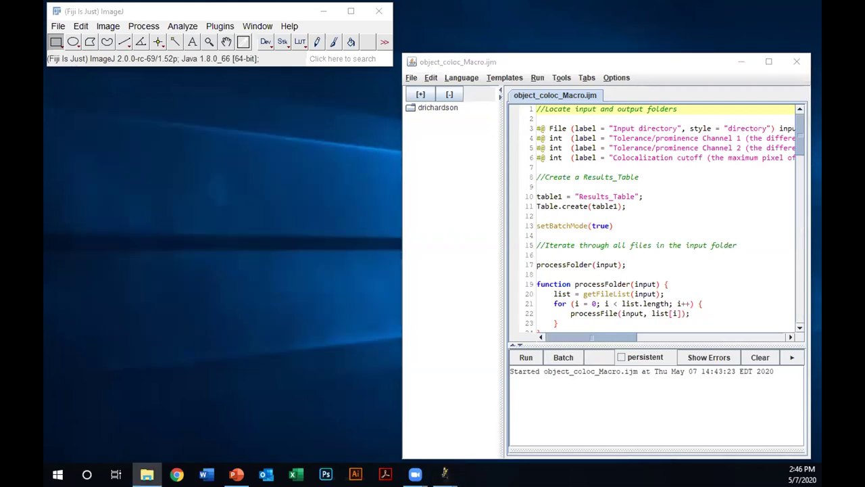
pyautogui.moveTo(249, 233); pyautogui.dragTo(214, 217)
pyautogui.moveTo(209, 154); pyautogui.dragTo(235, 57)
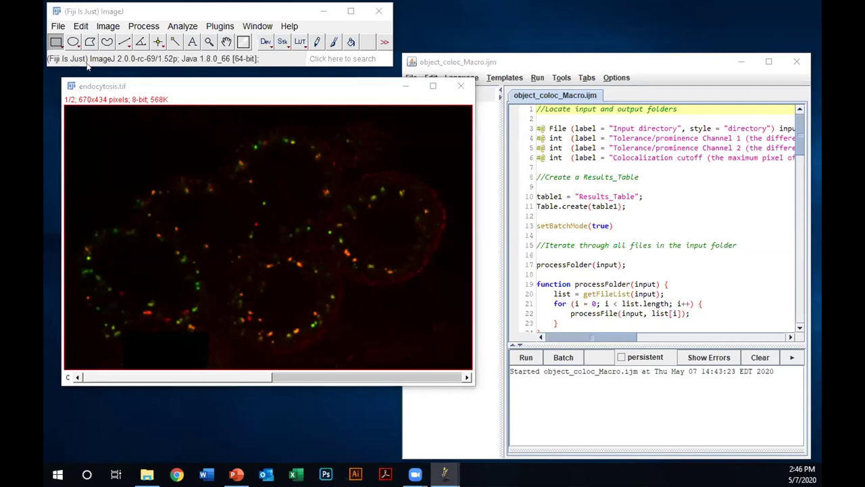
# Split endocytosis.tif into separate channel images
pyautogui.click(105, 27)
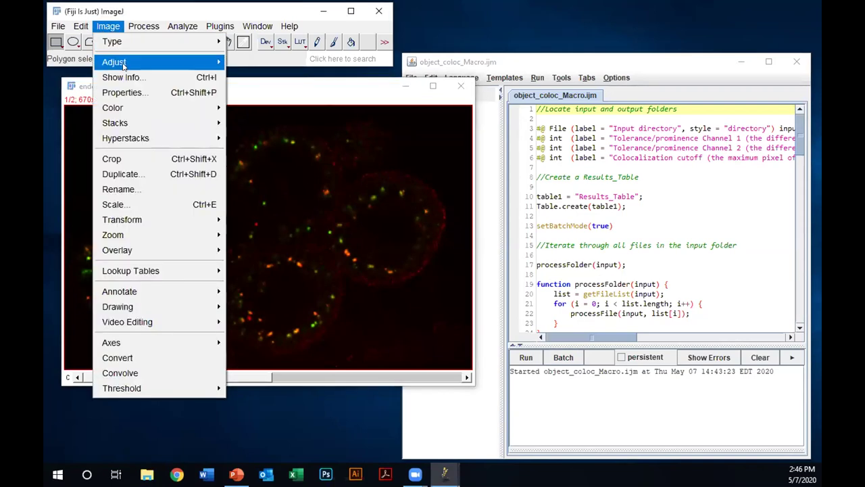
pyautogui.moveTo(125, 106)
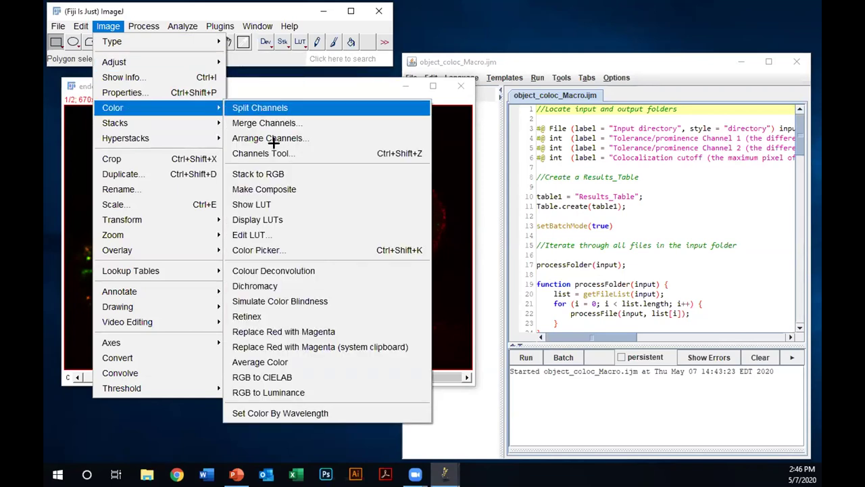
pyautogui.click(246, 107)
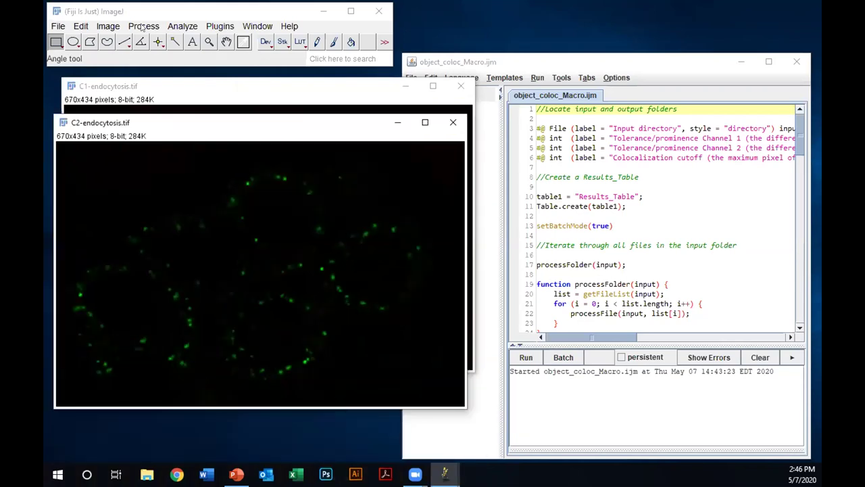
# Start Find Maxima on the green C2-endocytosis.tif image and preview the point selection
pyautogui.click(141, 26)
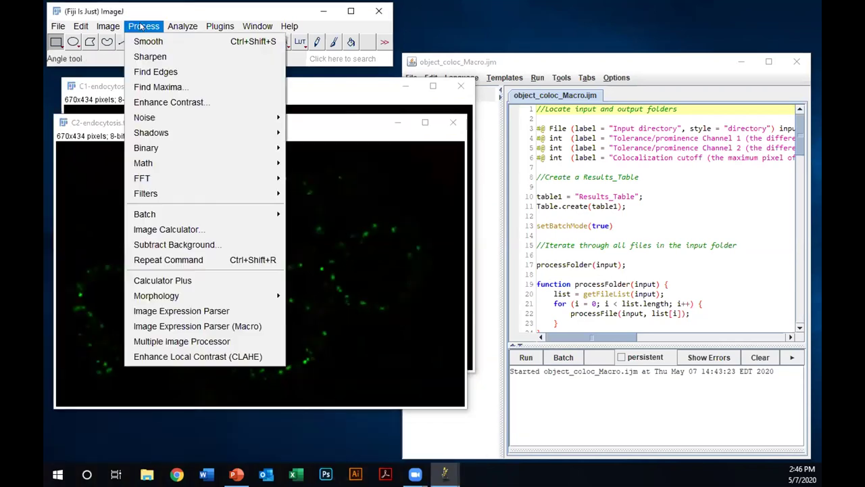
pyautogui.click(181, 88)
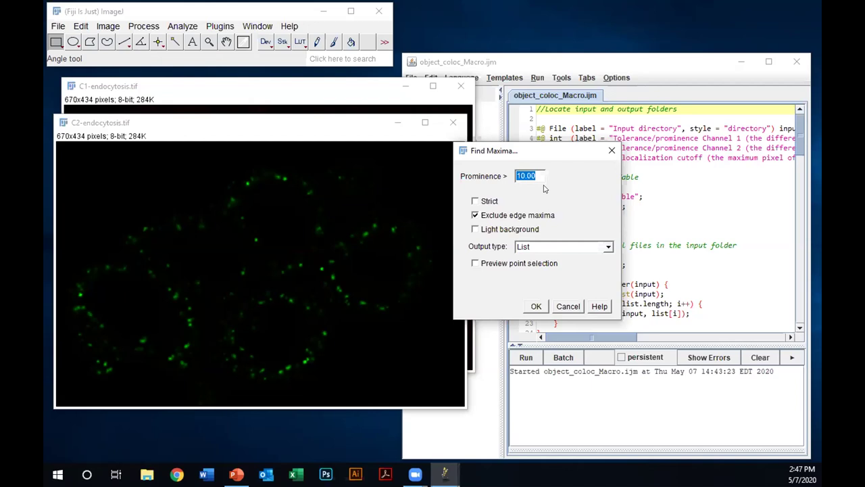
pyautogui.click(519, 264)
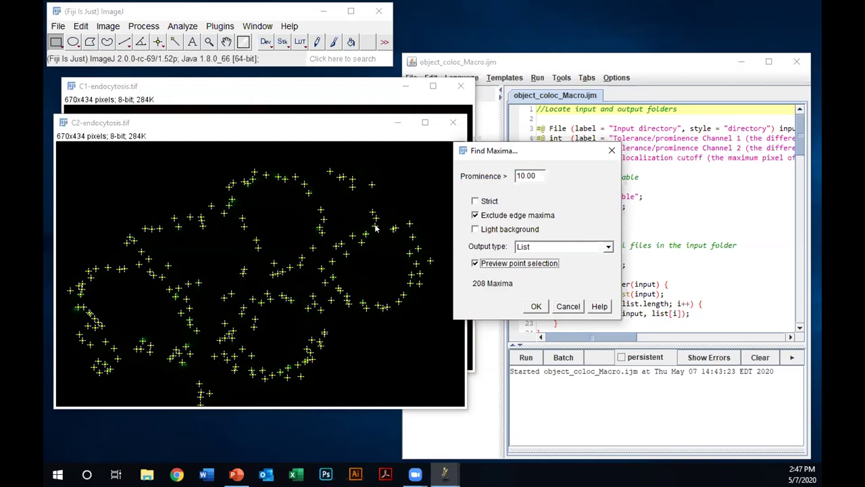
# Test prominence values of 100 and 1 on the green channel's maxima preview, and set the prominence back to 10
pyautogui.click(520, 175)
pyautogui.write('0')
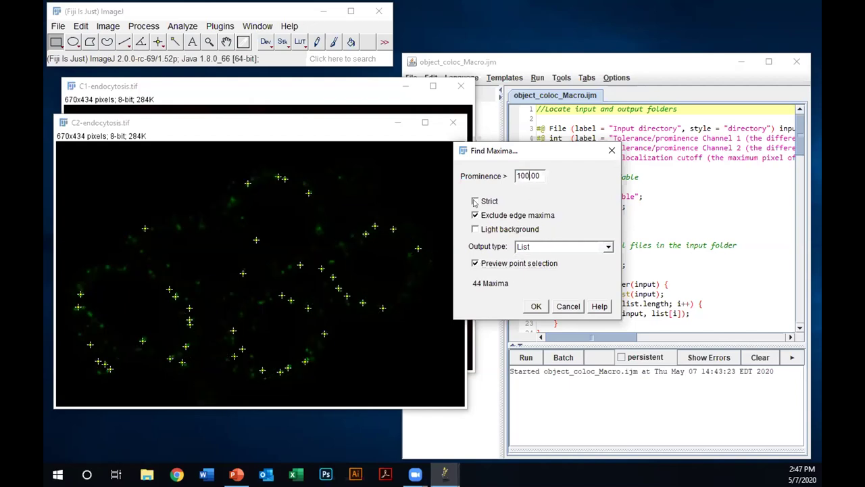
pyautogui.press('BackSpace')
pyautogui.press('BackSpace')
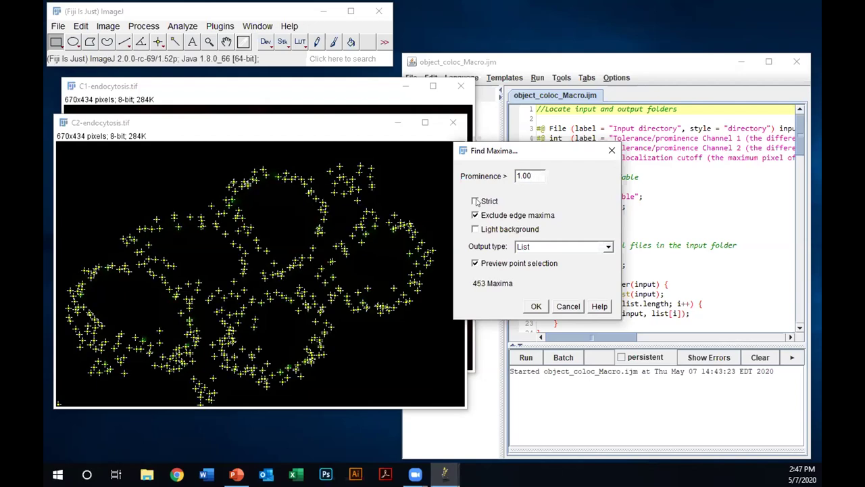
pyautogui.write('0')
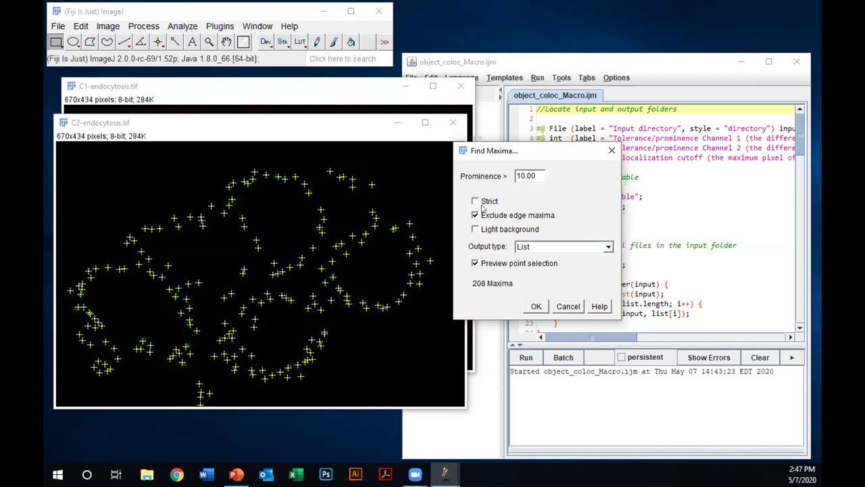
# Compare the green spots with and without the previewed maxima points, and cancel Find Maxima
pyautogui.click(504, 267)
pyautogui.click(504, 267)
pyautogui.click(504, 267)
pyautogui.click(504, 267)
pyautogui.click(505, 267)
pyautogui.click(504, 267)
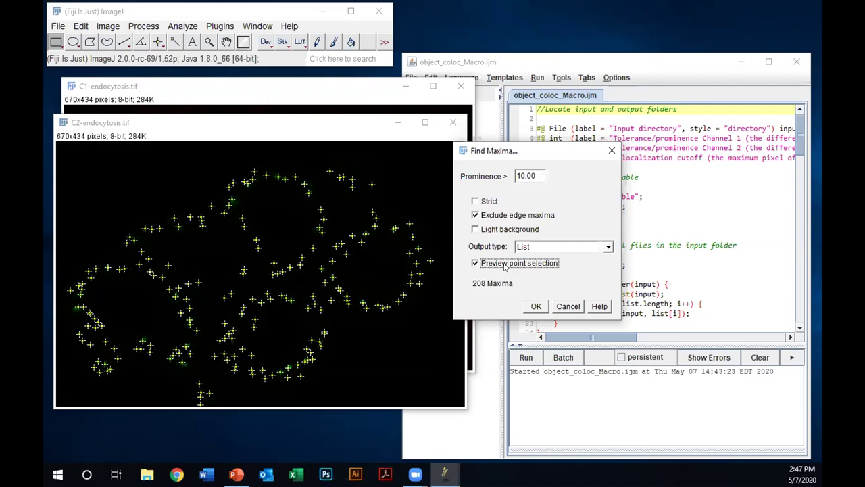
pyautogui.click(570, 306)
# Start Find Maxima on the red C1-endocytosis.tif image, move the dialog off the image and preview the point selection
pyautogui.click(335, 91)
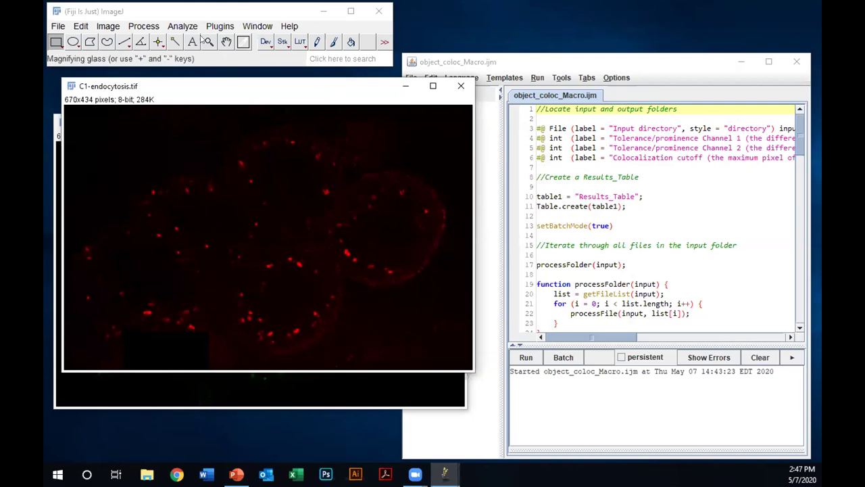
pyautogui.click(144, 27)
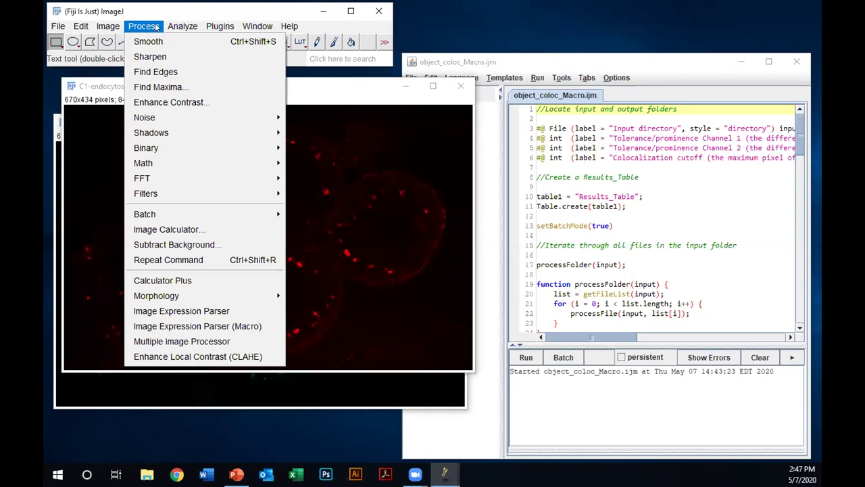
pyautogui.click(156, 87)
pyautogui.moveTo(428, 82); pyautogui.dragTo(570, 136)
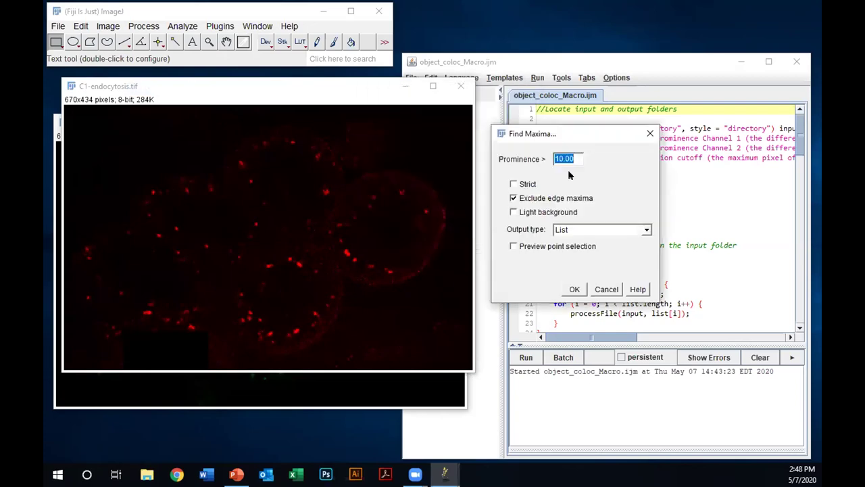
pyautogui.click(564, 247)
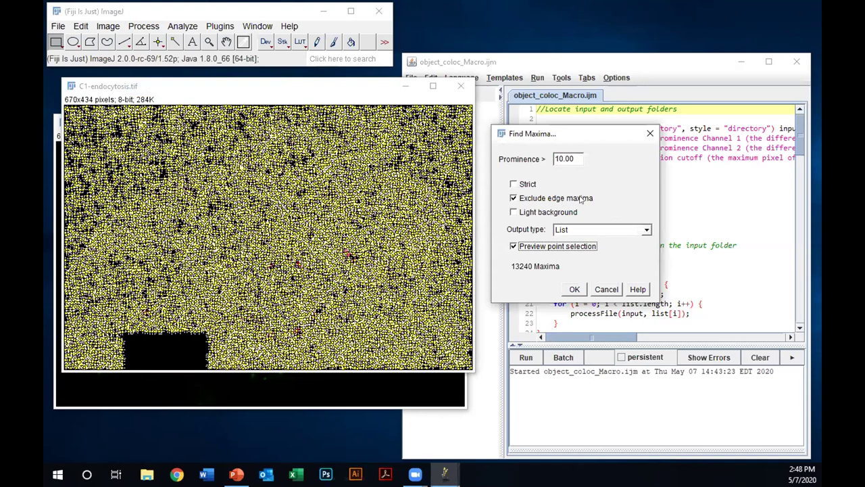
# Set the Find Maxima prominence for the red channel to 100
pyautogui.press('Tab')
pyautogui.press('Left')
pyautogui.press('Left')
pyautogui.press('Left')
pyautogui.write('0')
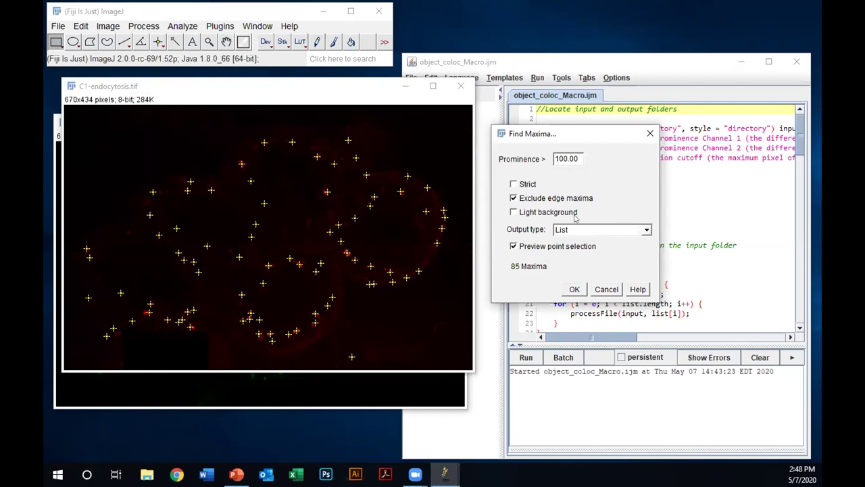
# Compare the red spots with and without the previewed maxima points, leaving the preview on
pyautogui.click(566, 247)
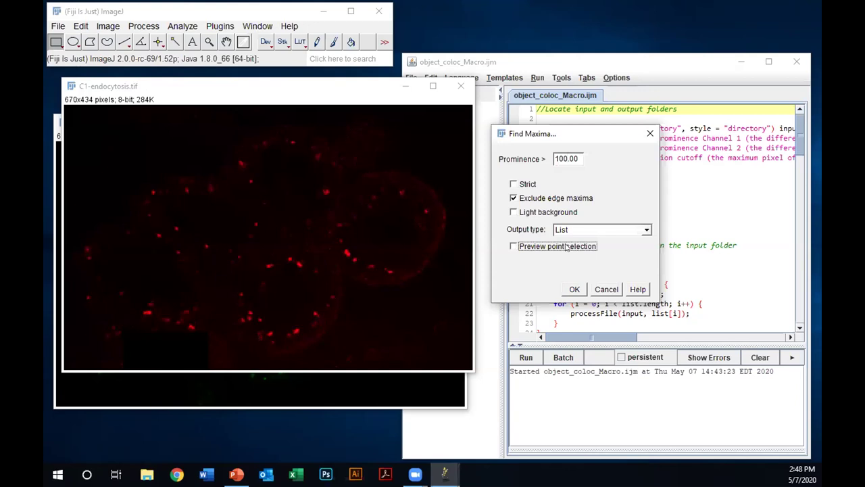
pyautogui.click(566, 247)
pyautogui.click(566, 247)
pyautogui.click(566, 248)
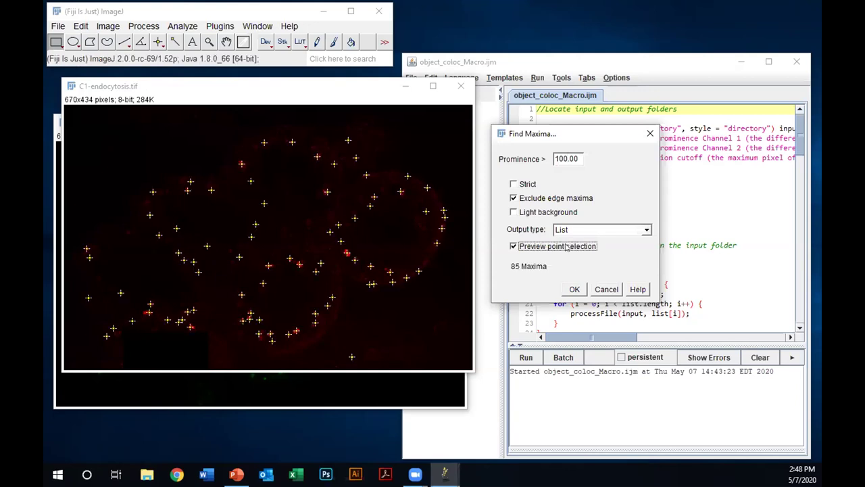
pyautogui.click(567, 247)
pyautogui.click(567, 247)
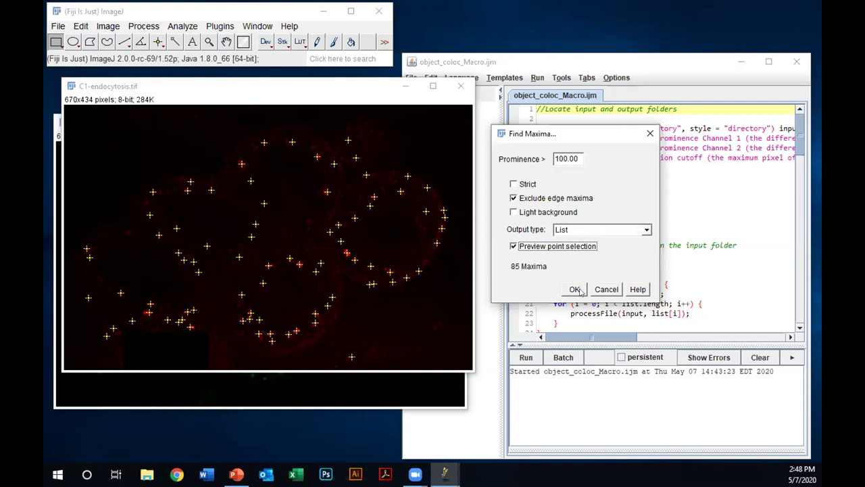
# Close Find Maxima and both channel images, and move the endocytosis image file from the desktop into the real data folder
pyautogui.click(650, 133)
pyautogui.click(460, 86)
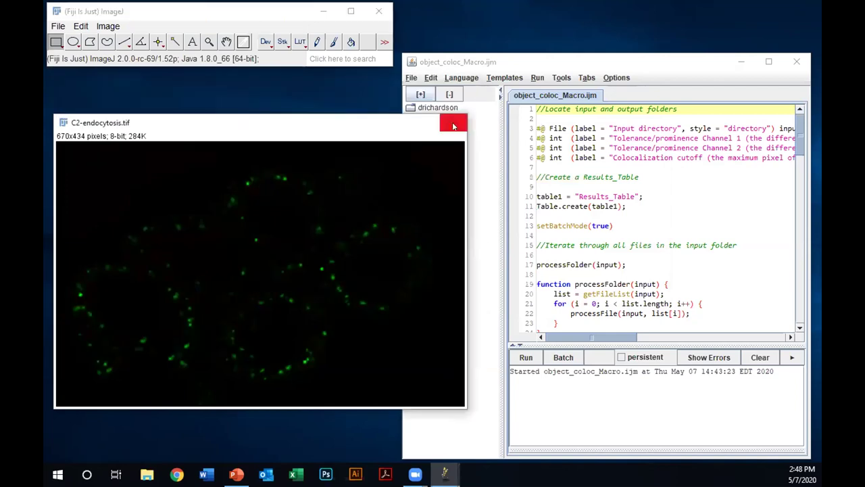
pyautogui.click(454, 119)
pyautogui.click(506, 58)
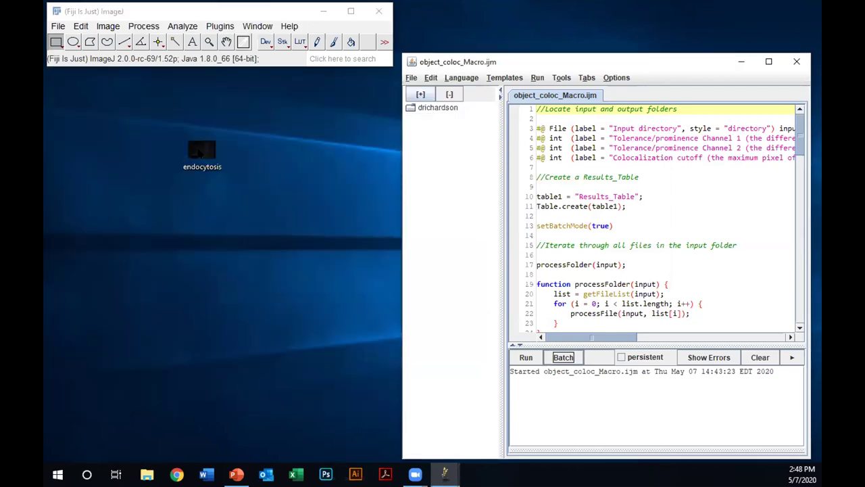
pyautogui.click(445, 473)
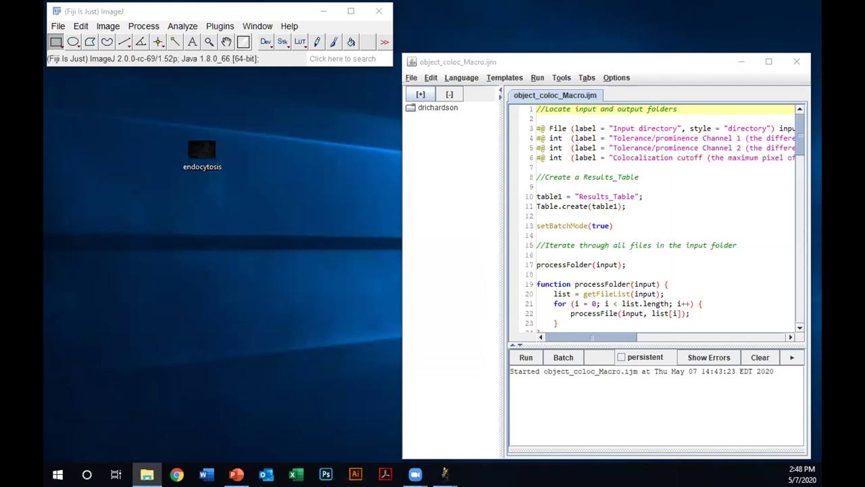
pyautogui.moveTo(200, 145); pyautogui.dragTo(491, 240)
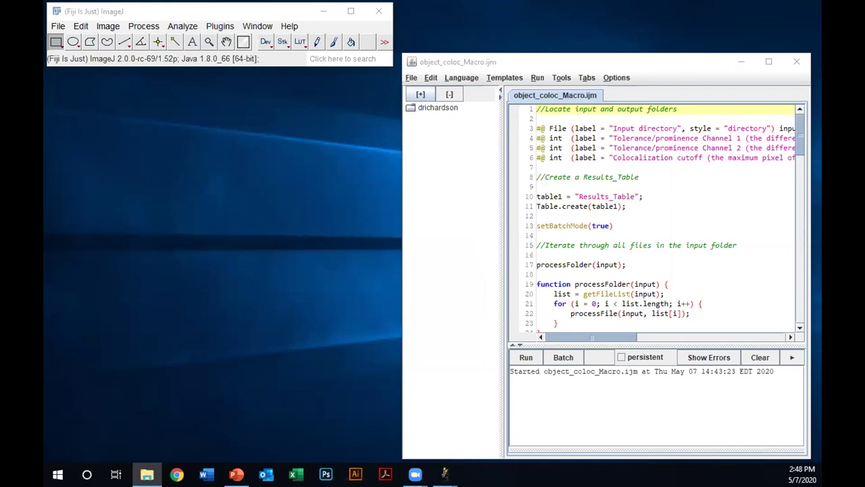
pyautogui.click(526, 359)
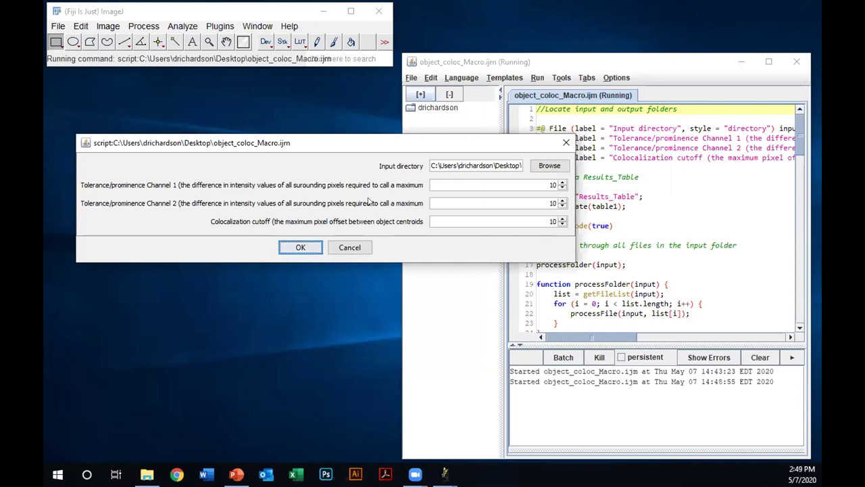
pyautogui.click(551, 184)
pyautogui.write('0')
pyautogui.doubleClick(550, 221)
pyautogui.moveTo(551, 221); pyautogui.dragTo(184, 34)
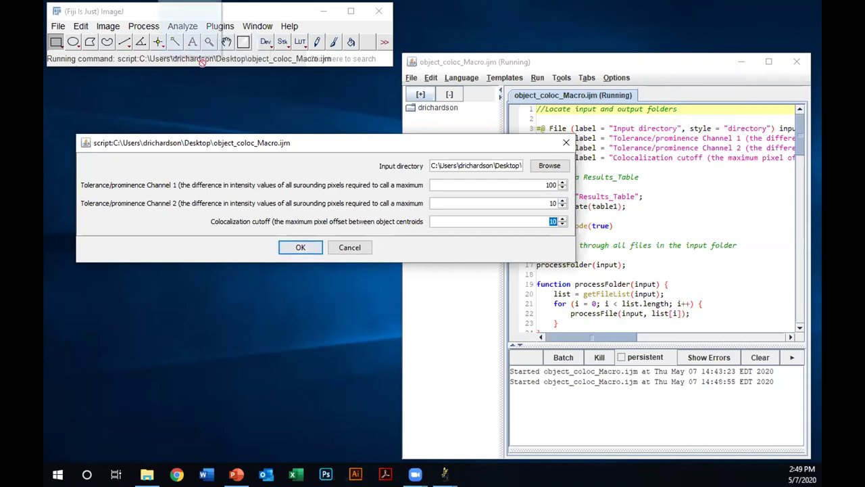
pyautogui.click(358, 250)
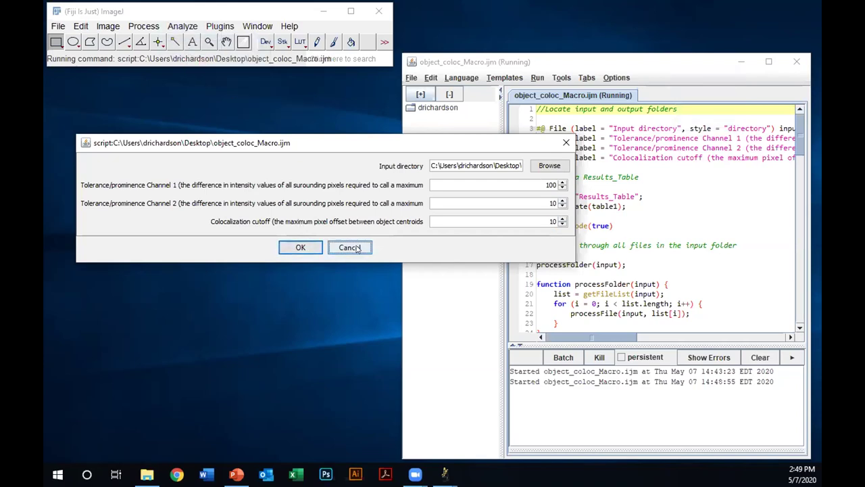
# Open endocytosis.tif and examine the pixels of a bright green spot at 3200% zoom, closing the image when finished
pyautogui.moveTo(87, 80); pyautogui.dragTo(155, 61)
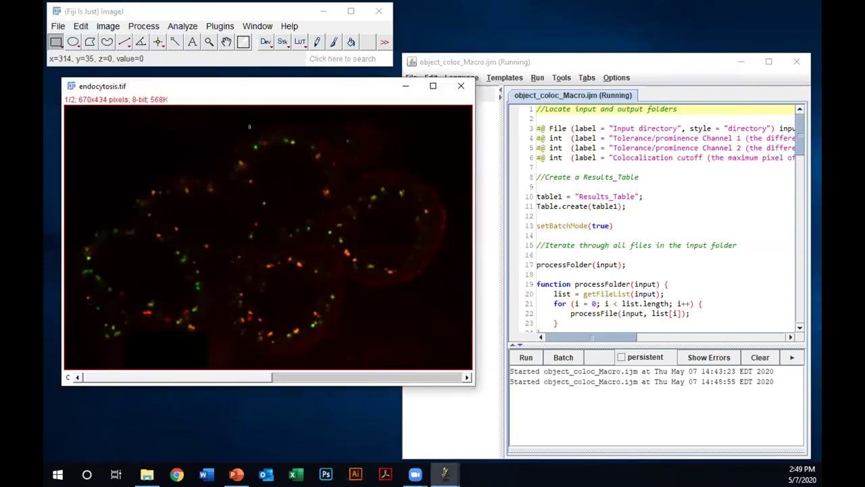
pyautogui.click(210, 41)
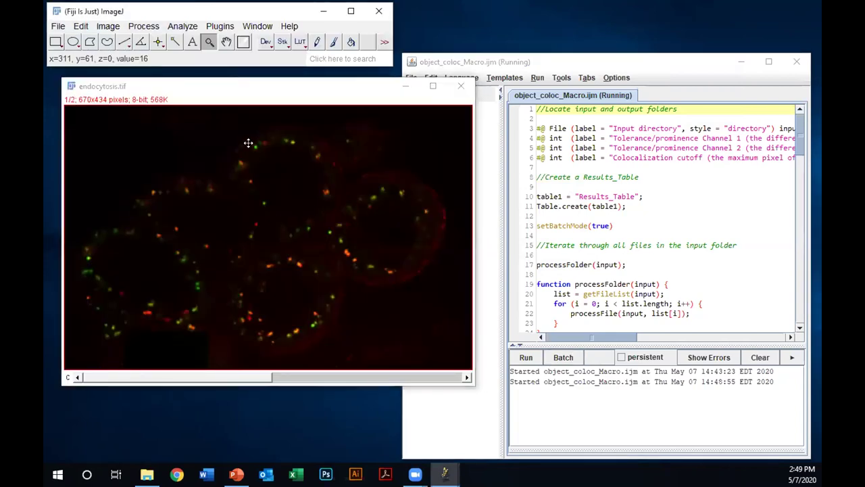
pyautogui.click(251, 163)
pyautogui.click(256, 203)
pyautogui.click(257, 240)
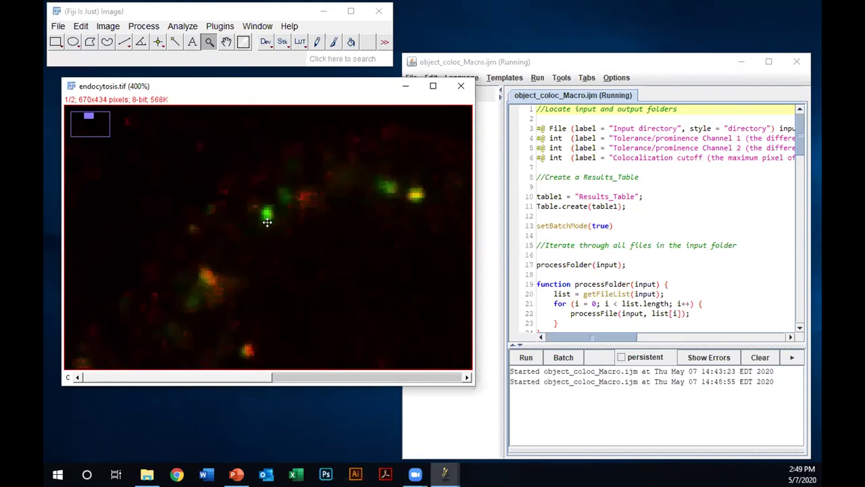
pyautogui.click(266, 217)
pyautogui.click(273, 234)
pyautogui.click(273, 234)
pyautogui.click(270, 235)
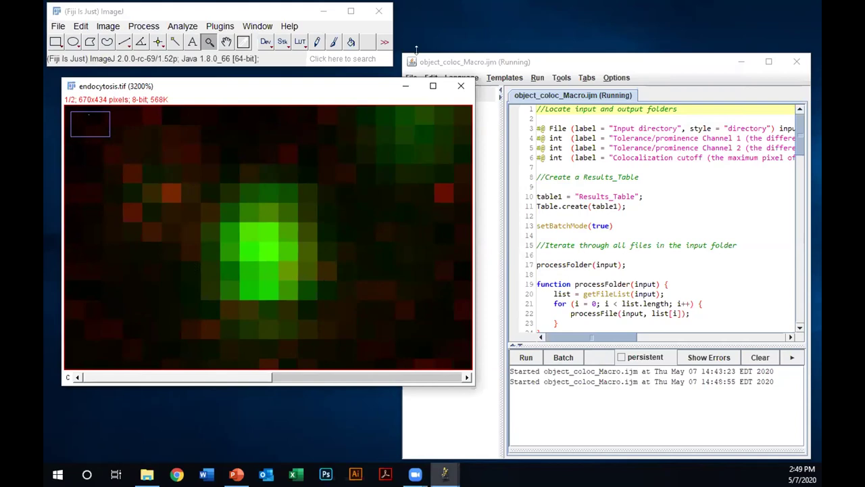
pyautogui.click(461, 86)
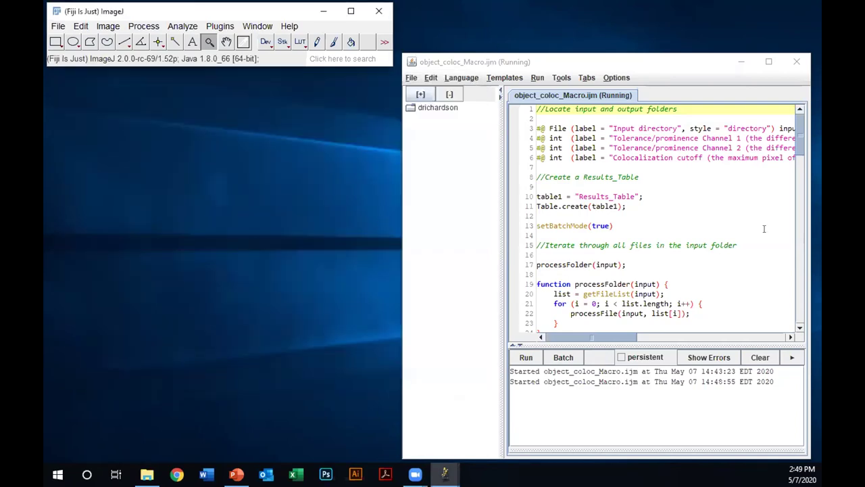
# Run object_coloc_Macro.ijm with the colocalization cutoff set to 5 and both channel prominences at 10
pyautogui.click(525, 357)
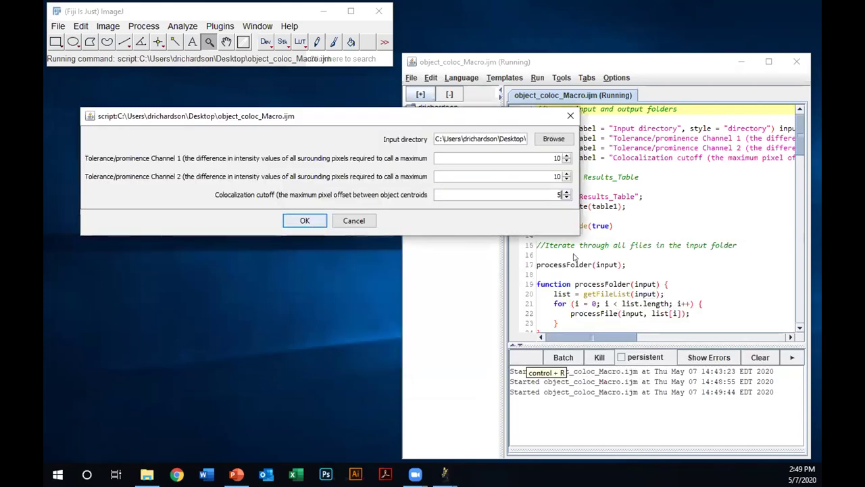
pyautogui.click(291, 219)
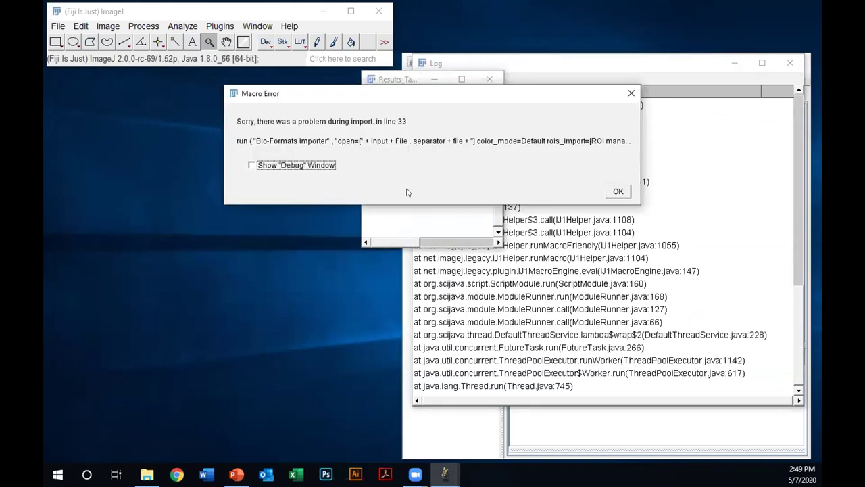
pyautogui.click(618, 192)
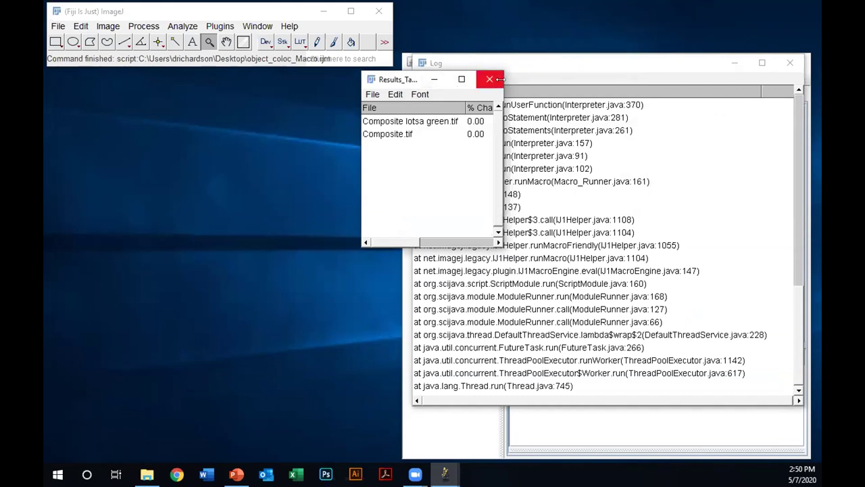
# Enlarge the results table to check its percentage columns, and close it together with the Log window
pyautogui.moveTo(498, 244); pyautogui.dragTo(674, 315)
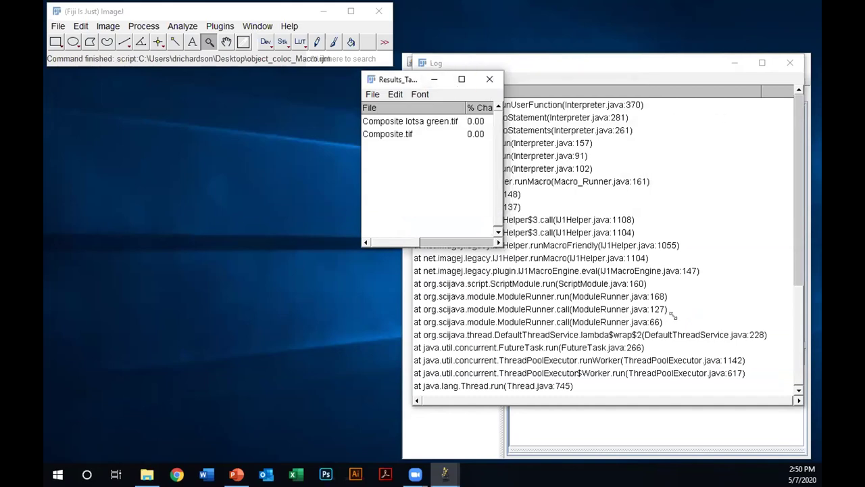
pyautogui.moveTo(527, 79); pyautogui.dragTo(200, 249)
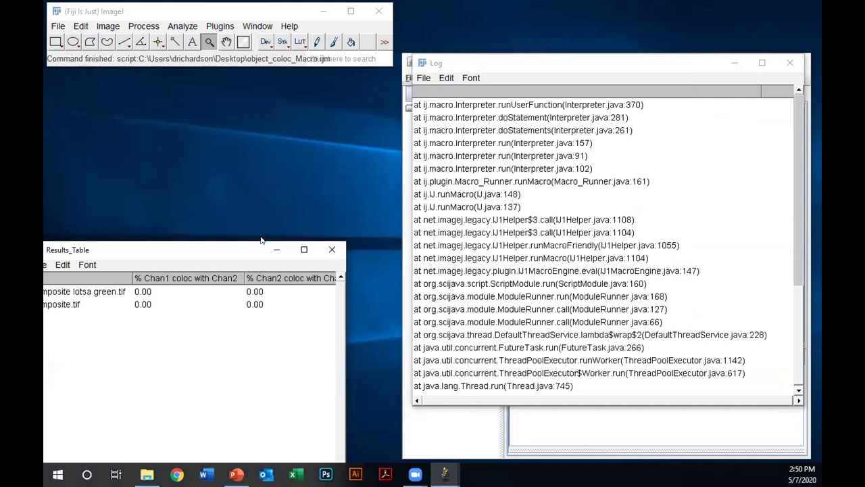
pyautogui.click(332, 249)
pyautogui.moveTo(690, 61); pyautogui.dragTo(571, 108)
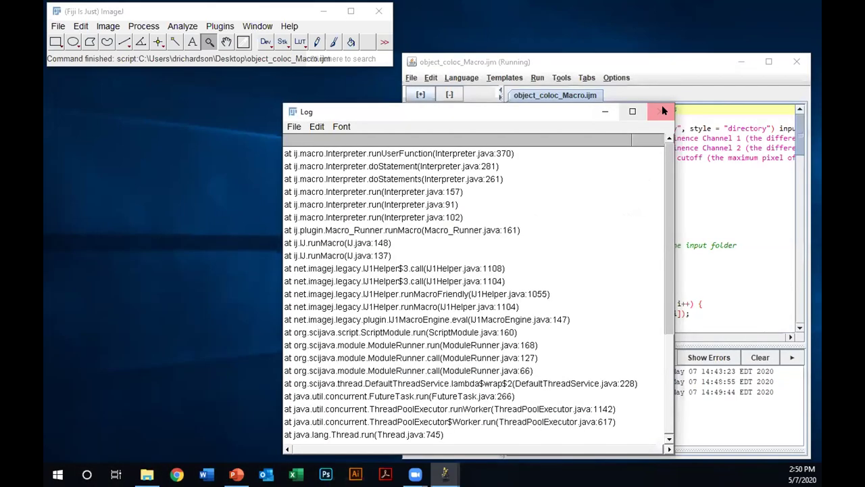
pyautogui.click(662, 108)
pyautogui.press('super+e')
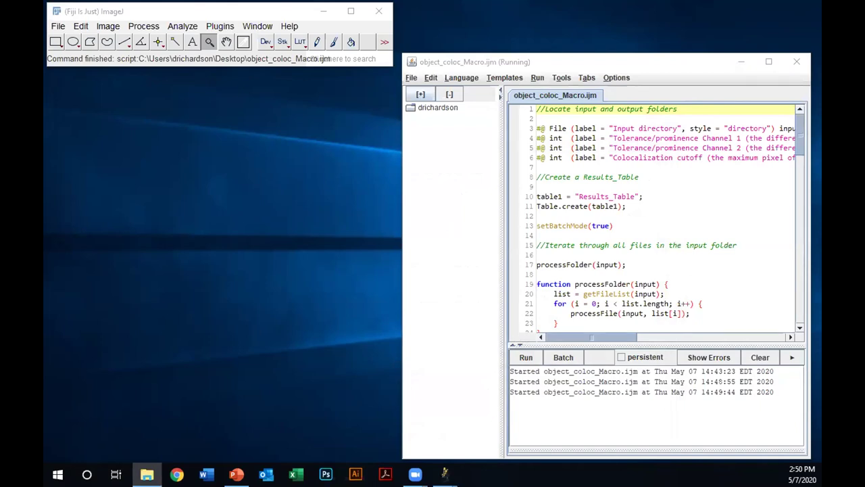
# Run the colocalization macro with the channel 1 prominence set to 100, and close the resulting dialog, Log and results table
pyautogui.click(526, 356)
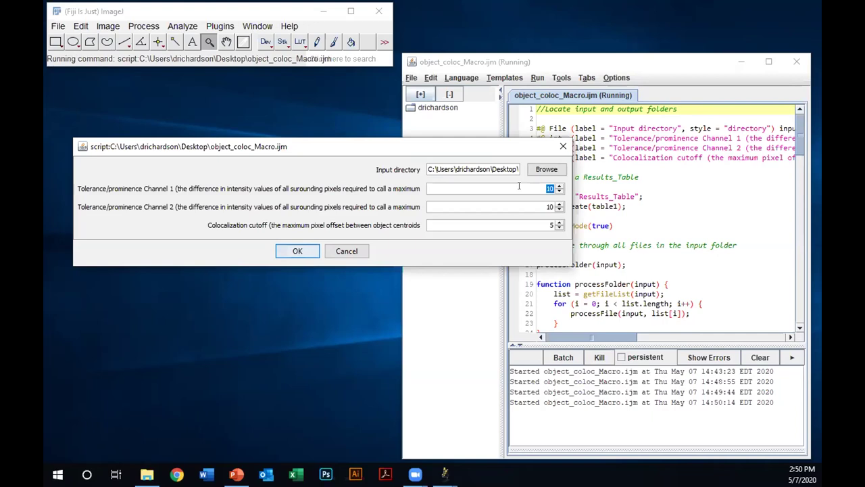
pyautogui.write('100')
pyautogui.click(289, 250)
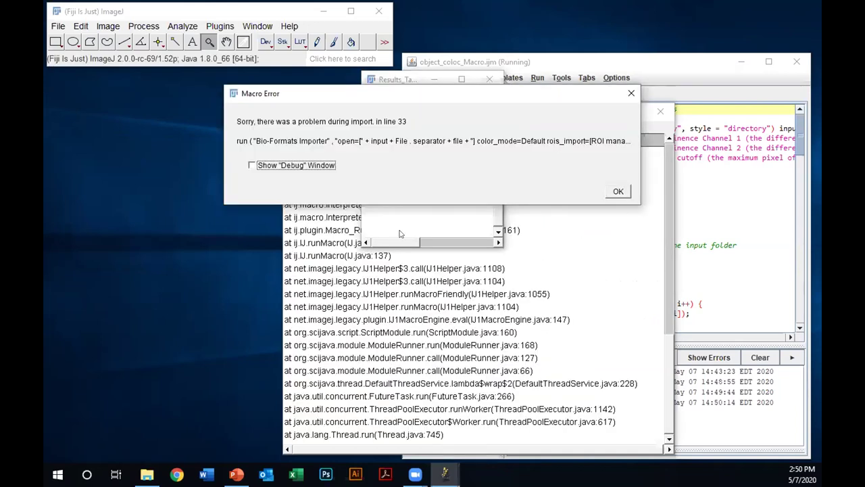
pyautogui.click(616, 191)
pyautogui.click(494, 113)
pyautogui.click(660, 111)
pyautogui.click(490, 79)
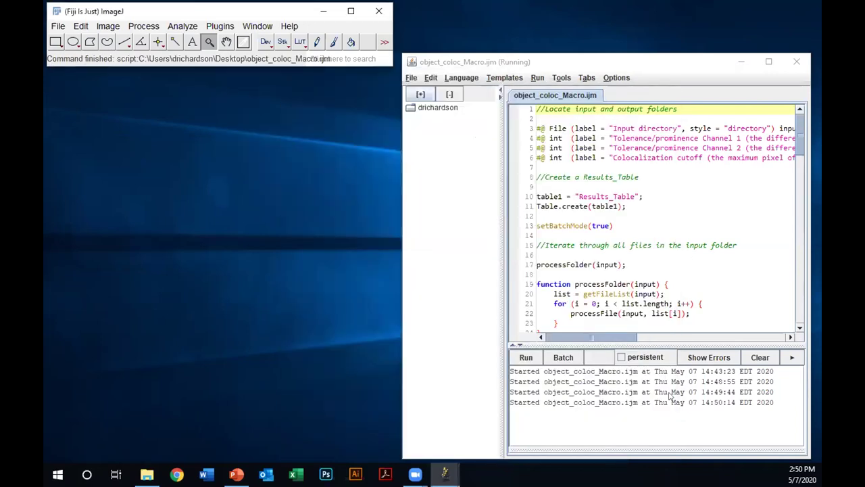
# Run the colocalization macro on the input\real data folder with channel 1 prominence 100, channel 2 prominence 10 and cutoff 5
pyautogui.click(525, 356)
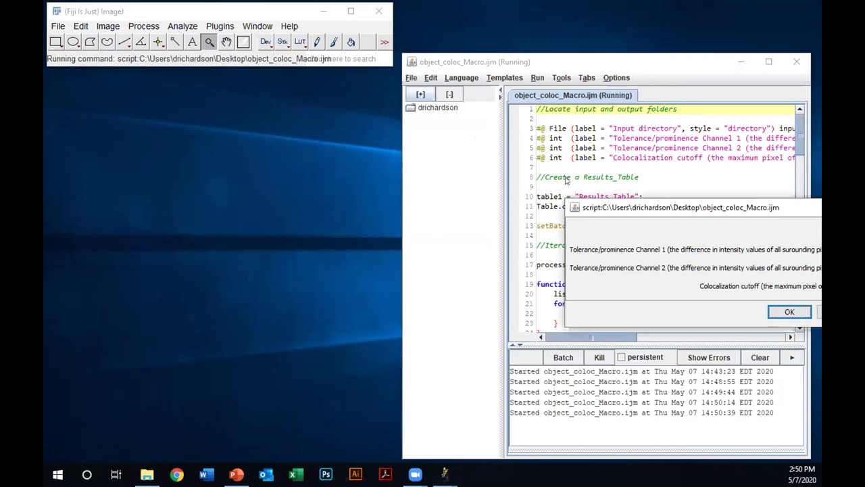
pyautogui.click(548, 166)
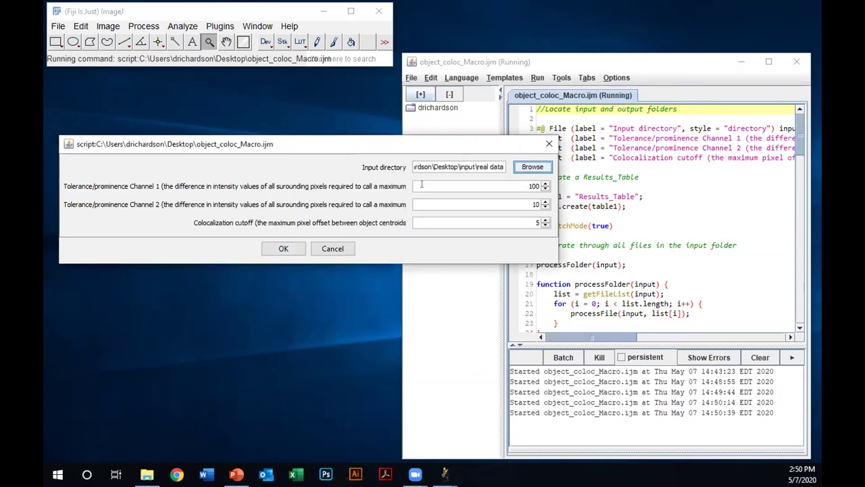
pyautogui.click(284, 249)
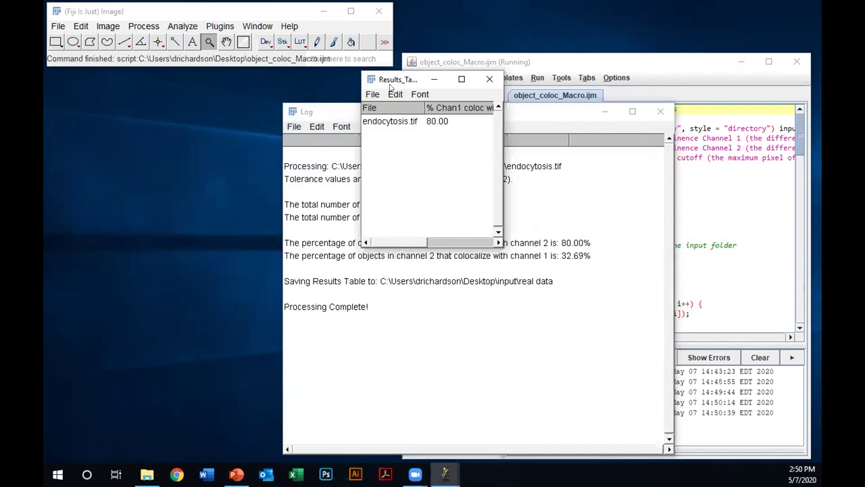
# Move the results table off the Log and widen it to examine both channels' colocalization percentages for endocytosis.tif
pyautogui.moveTo(391, 87); pyautogui.dragTo(111, 96)
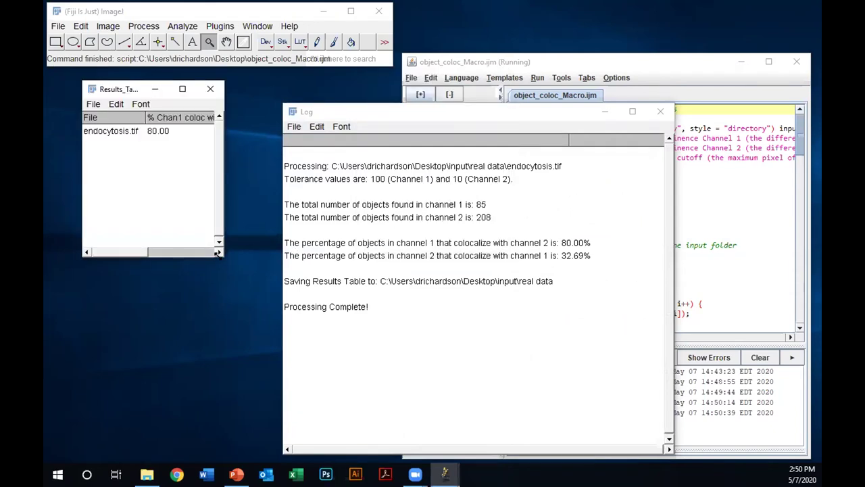
pyautogui.moveTo(279, 275); pyautogui.dragTo(415, 278)
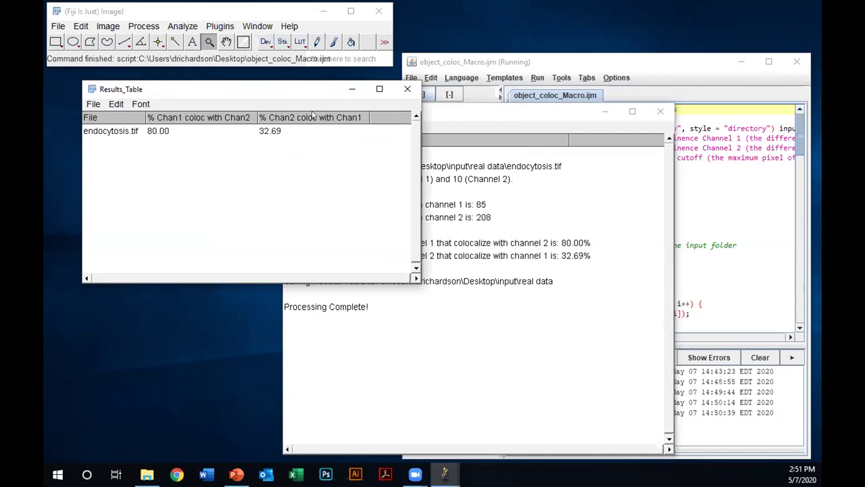
pyautogui.moveTo(310, 88); pyautogui.dragTo(295, 87)
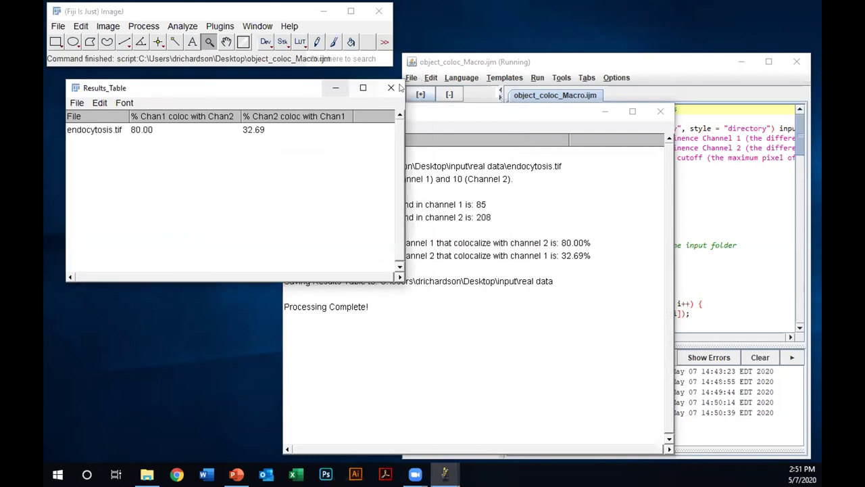
# Bring the Log window forward to read the object counts and colocalization percentages, and arrange it beside the macro editor
pyautogui.click(511, 112)
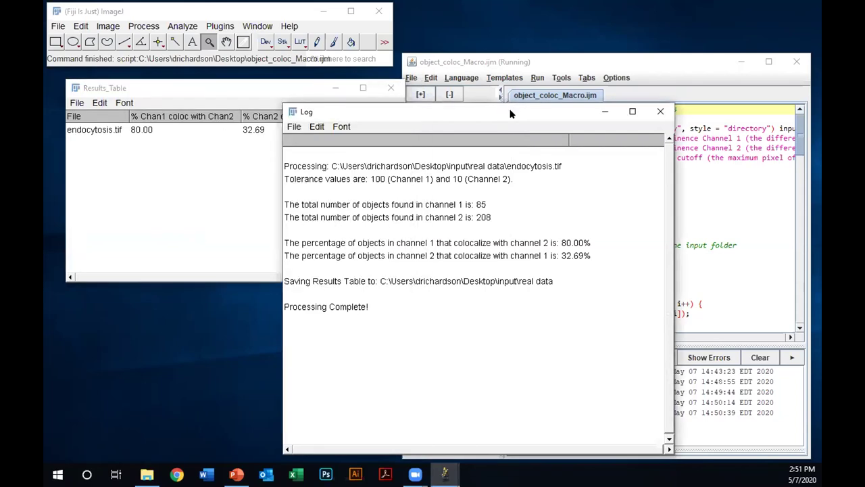
pyautogui.moveTo(511, 113); pyautogui.dragTo(468, 99)
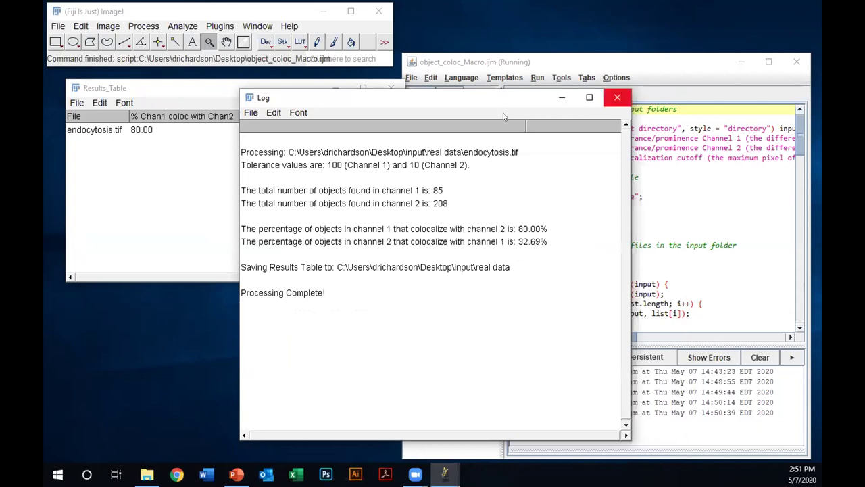
pyautogui.moveTo(512, 98); pyautogui.dragTo(380, 91)
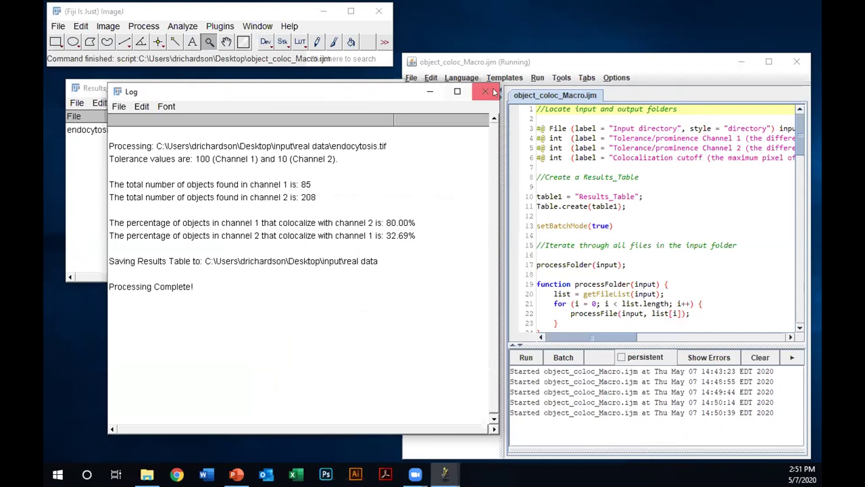
pyautogui.click(628, 66)
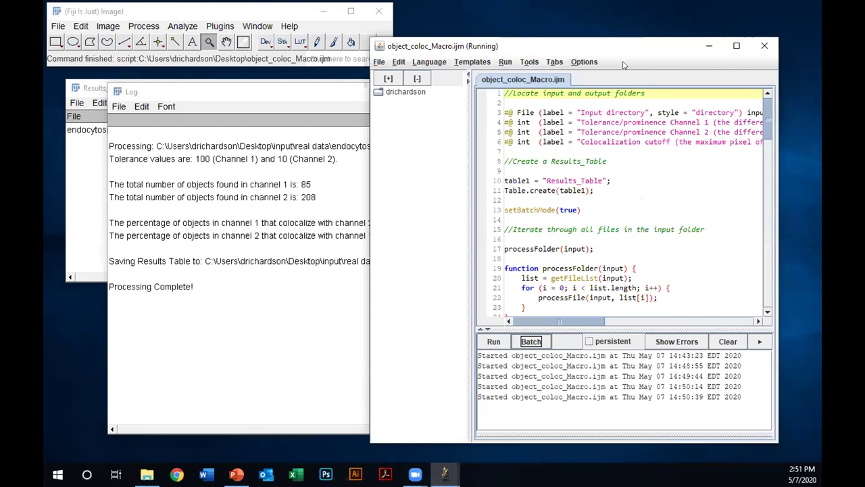
pyautogui.moveTo(634, 46)
pyautogui.mouseDown()
pyautogui.moveTo(634, 57)
pyautogui.moveTo(642, 48)
pyautogui.mouseUp()
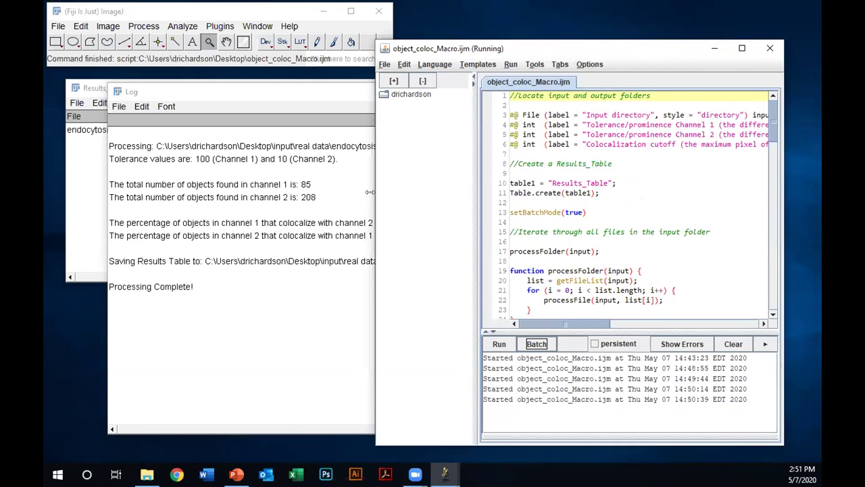